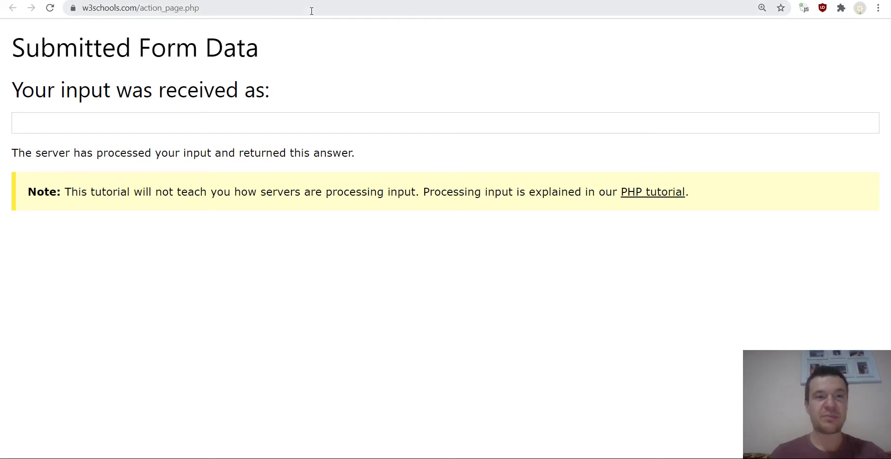
# - Return to the form example, clear the first name and last name fields, and submit the empty form
pyautogui.click(233, 11)
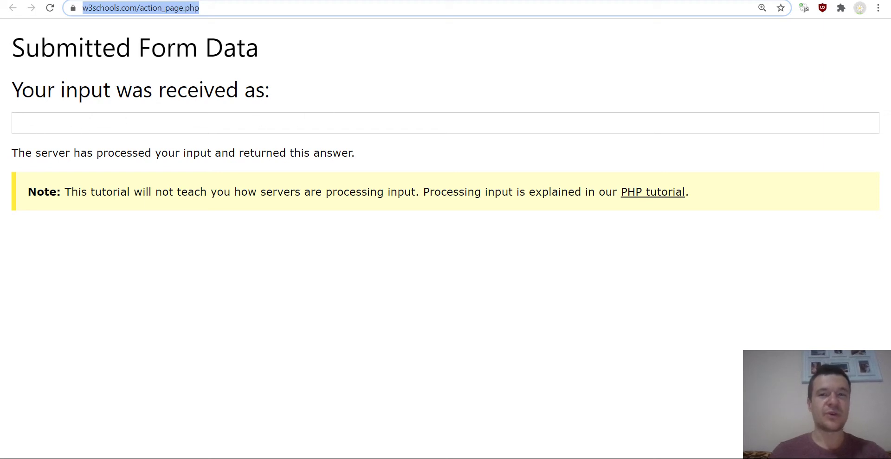
pyautogui.hotkey('ctrl', 'w')
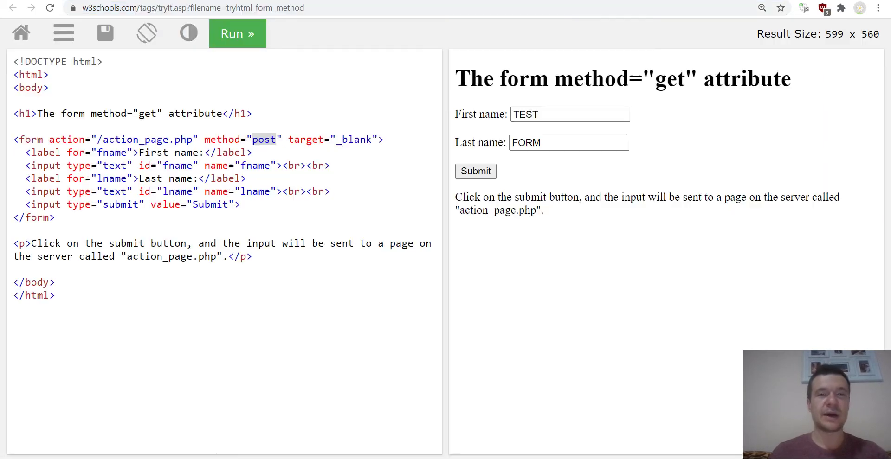
pyautogui.doubleClick(539, 115)
pyautogui.press('BackSpace')
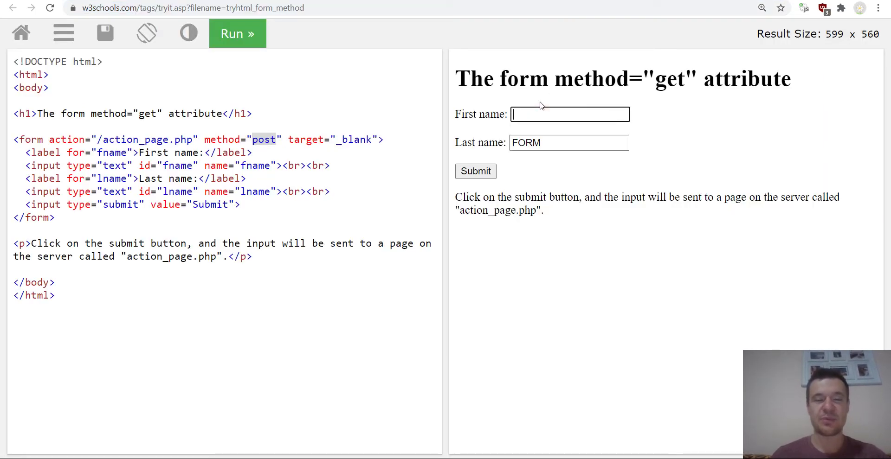
pyautogui.doubleClick(545, 144)
pyautogui.press('BackSpace')
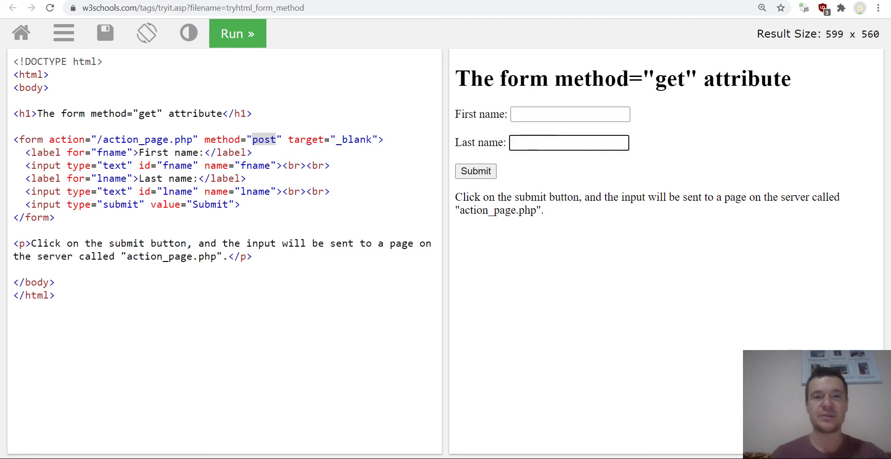
pyautogui.press('Return')
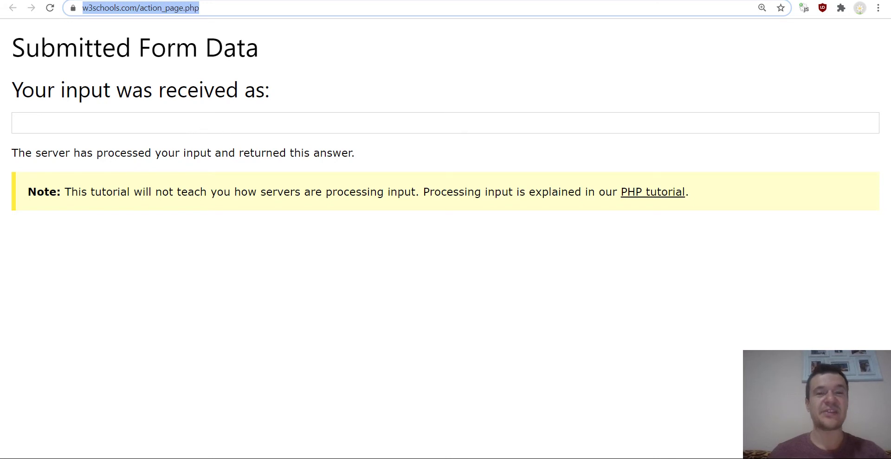
# - Go back to the form, fill in the first name and last name from the saved suggestions, and submit it
pyautogui.hotkey('ctrl', 'w')
pyautogui.click(531, 114)
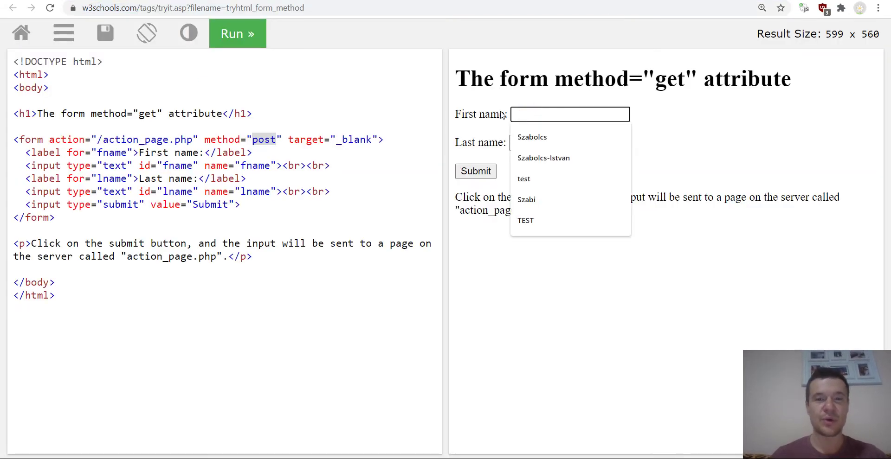
pyautogui.click(532, 137)
pyautogui.click(522, 144)
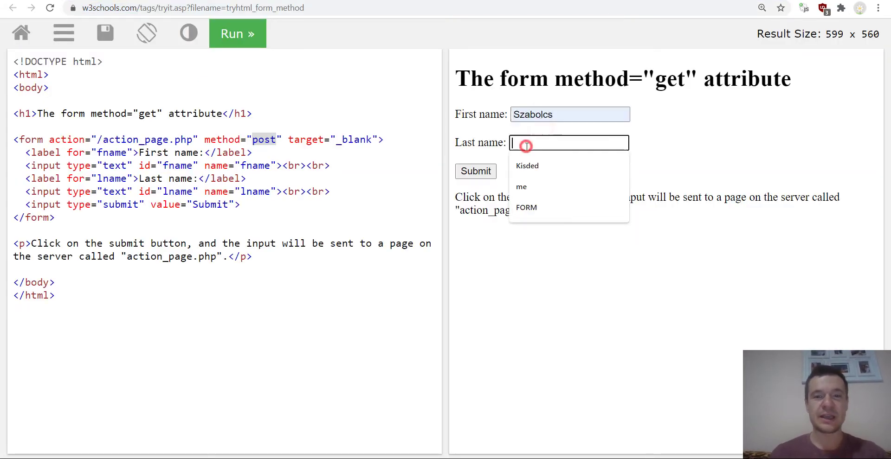
pyautogui.click(518, 167)
pyautogui.click(474, 171)
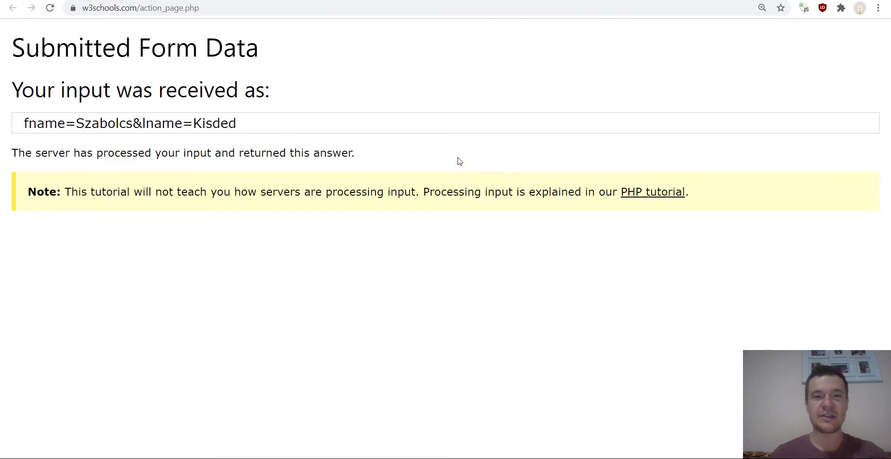
# - Examine the submitted form data string and compare it with the result page's URL for any passed parameters
pyautogui.moveTo(23, 123); pyautogui.dragTo(242, 123)
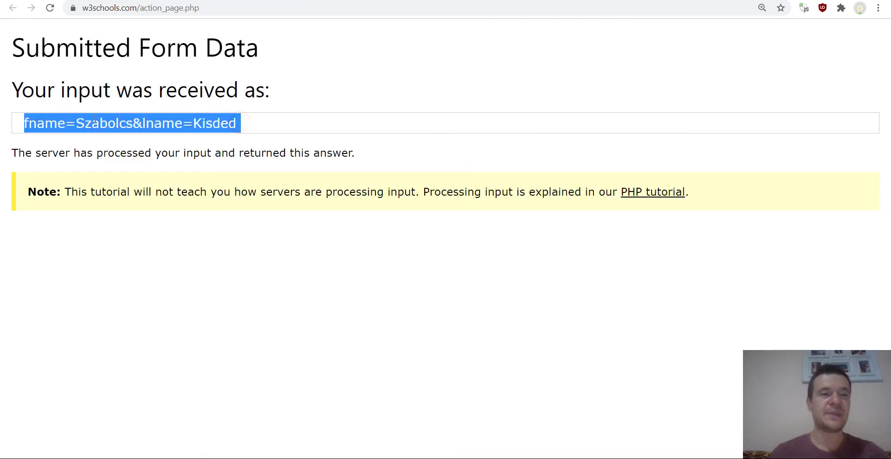
pyautogui.click(177, 116)
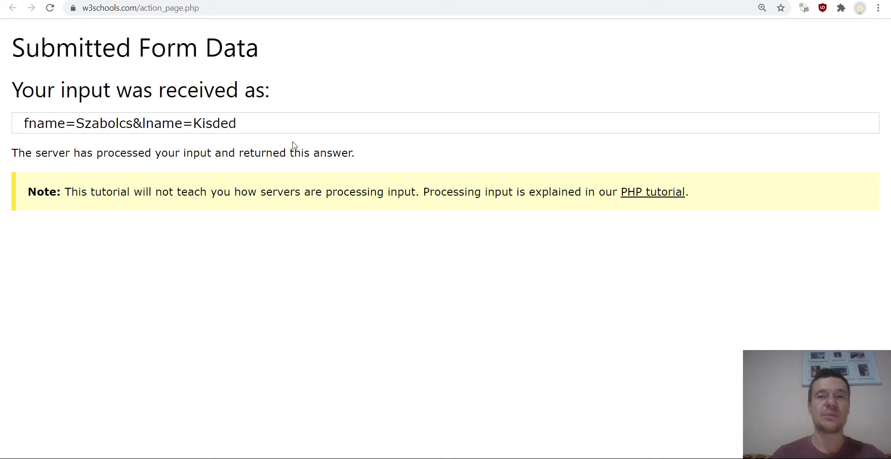
pyautogui.click(205, 8)
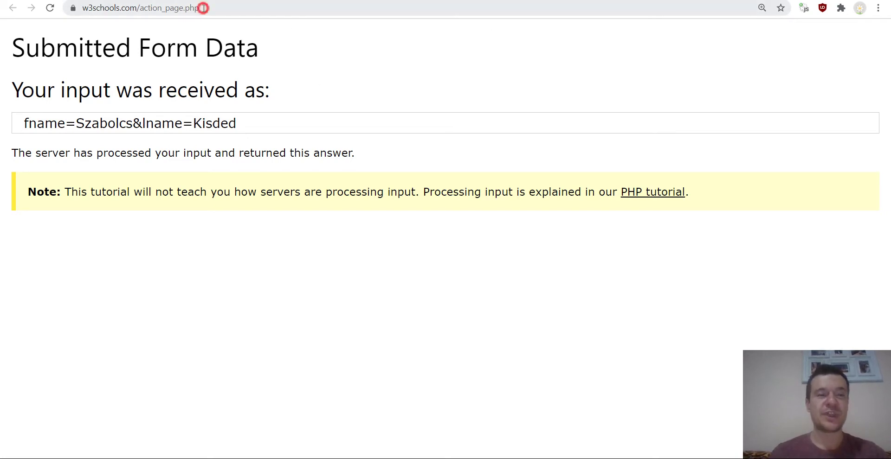
pyautogui.click(238, 8)
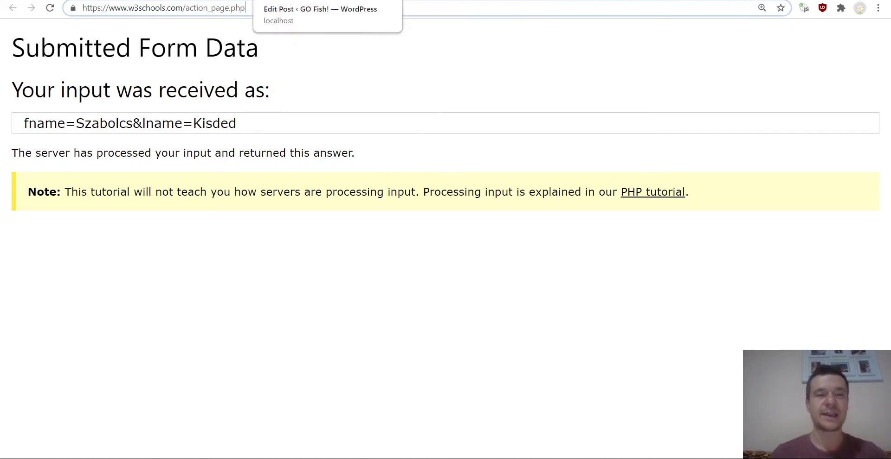
pyautogui.click(213, 10)
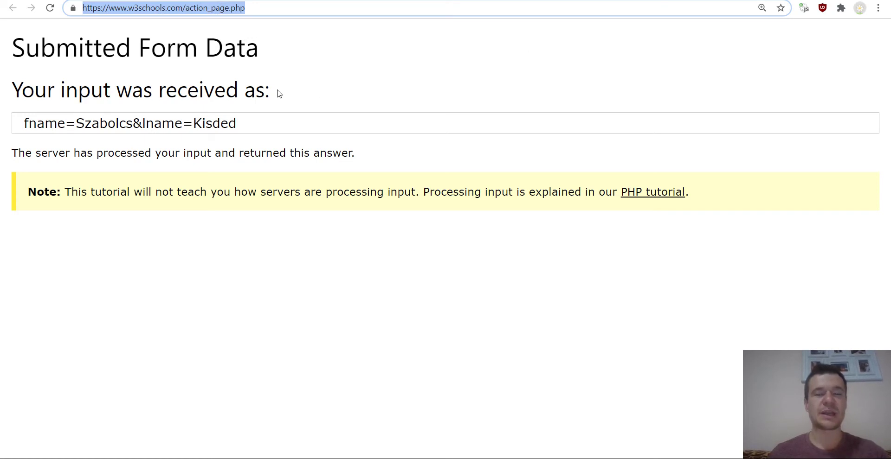
pyautogui.doubleClick(46, 121)
pyautogui.tripleClick(46, 121)
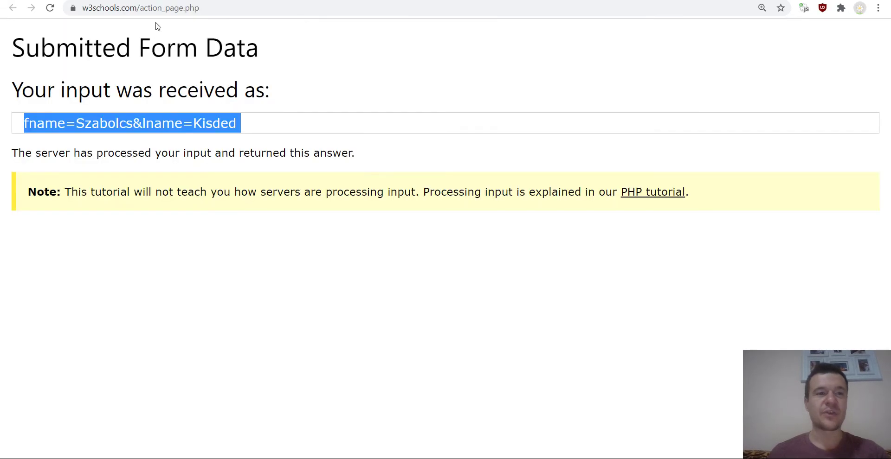
pyautogui.click(159, 12)
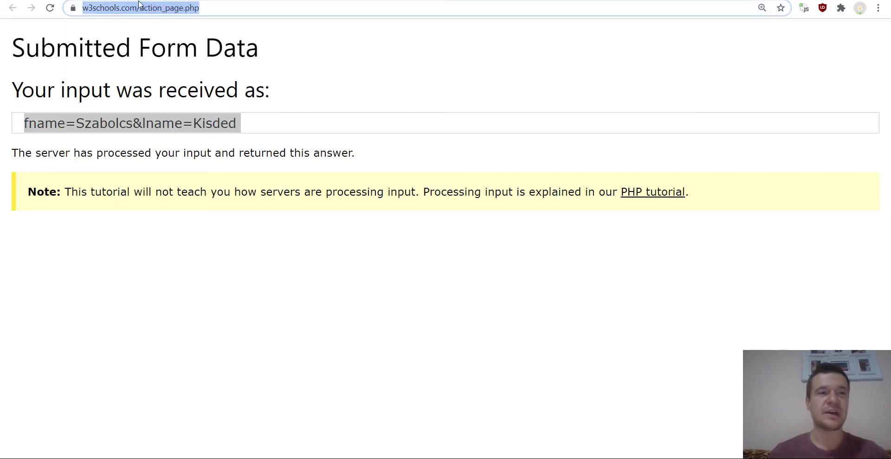
pyautogui.hotkey('ctrl', 'c')
pyautogui.click(56, 0)
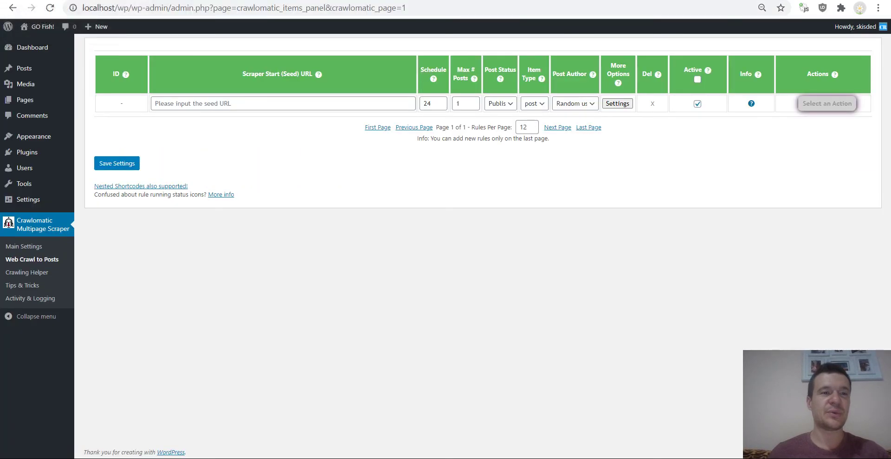
pyautogui.click(194, 104)
pyautogui.hotkey('ctrl', 'v')
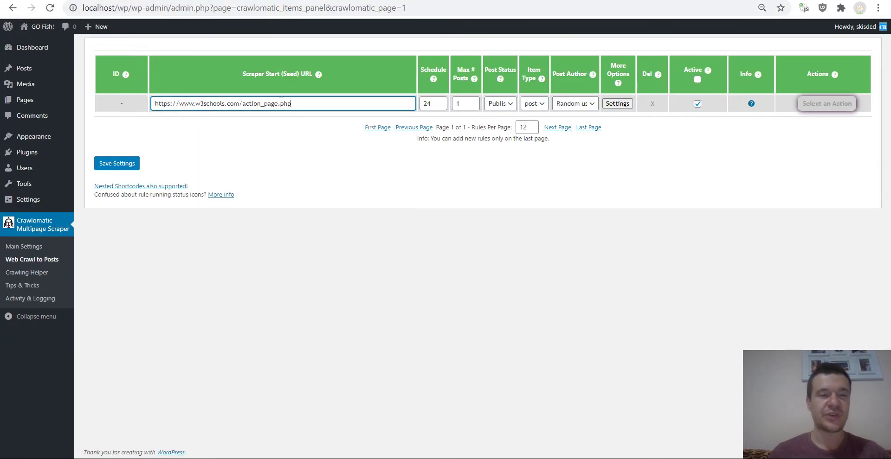
pyautogui.hotkey('ctrl', 'shift', 'Tab')
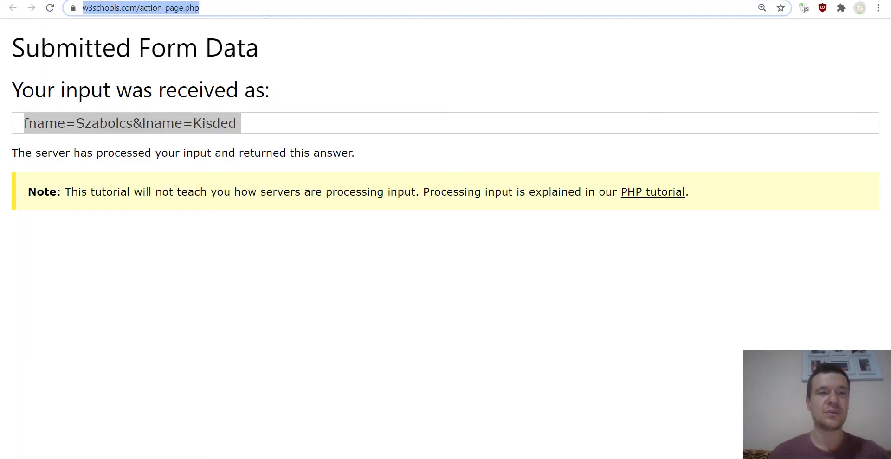
pyautogui.hotkey('ctrl', 'Tab')
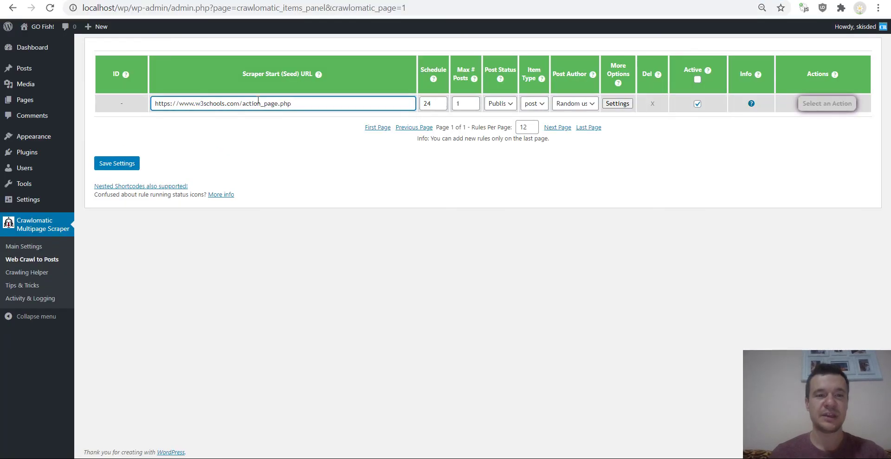
# - Open the new rule's advanced settings and locate POST Request Fields under Crawling & Content Grabbing Customizations
pyautogui.click(617, 104)
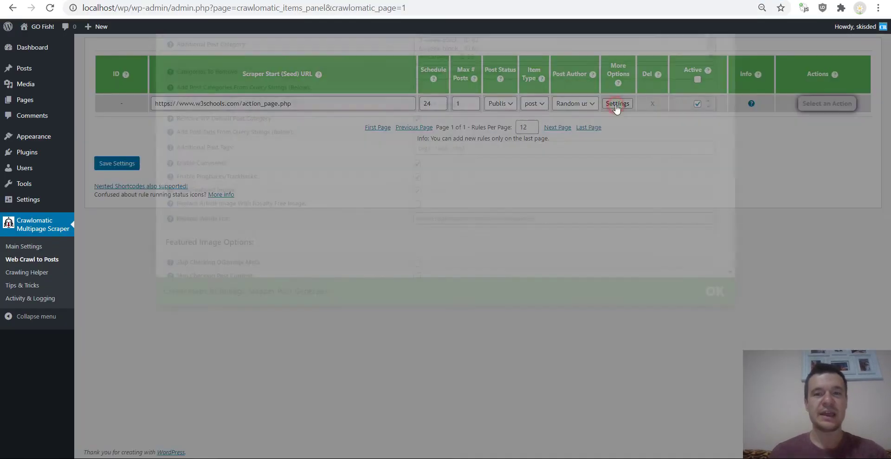
pyautogui.scroll(-15, 389, 201)
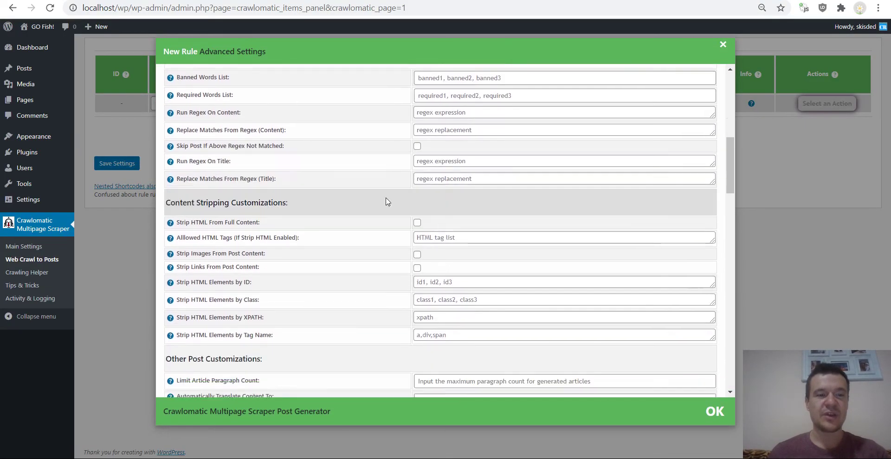
pyautogui.scroll(-4, 188, 185)
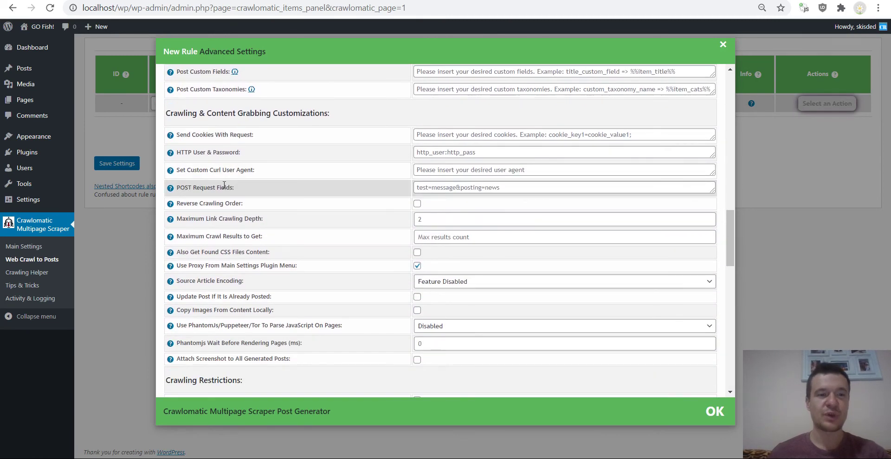
pyautogui.moveTo(234, 187); pyautogui.dragTo(178, 187)
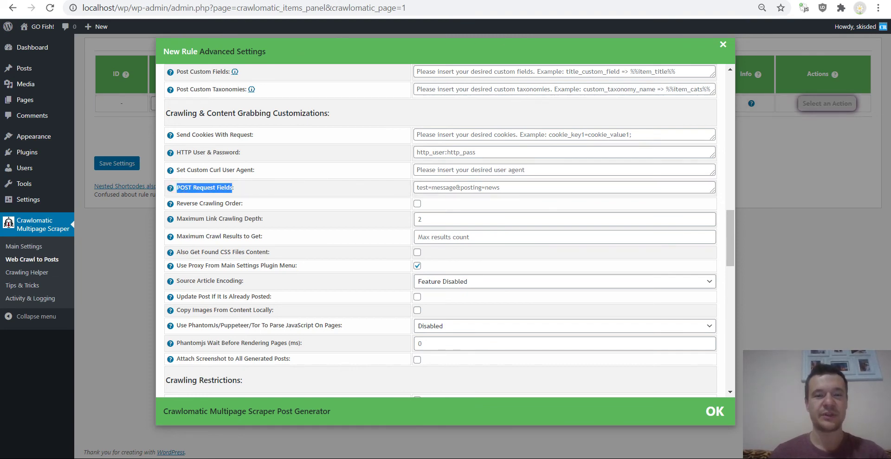
# - Copy the submitted fname and lname data string from the w3schools result page into the rule's POST Request Fields
pyautogui.click(658, 1)
pyautogui.click(269, 123)
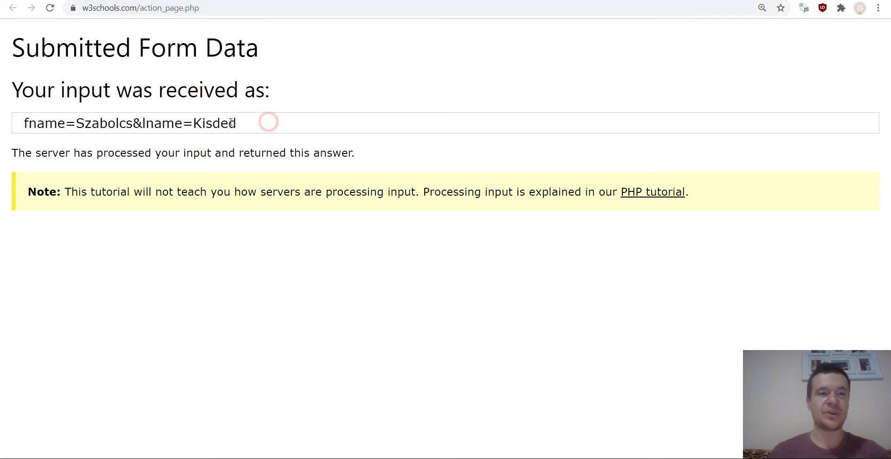
pyautogui.moveTo(246, 122); pyautogui.dragTo(24, 122)
pyautogui.hotkey('ctrl', 'c')
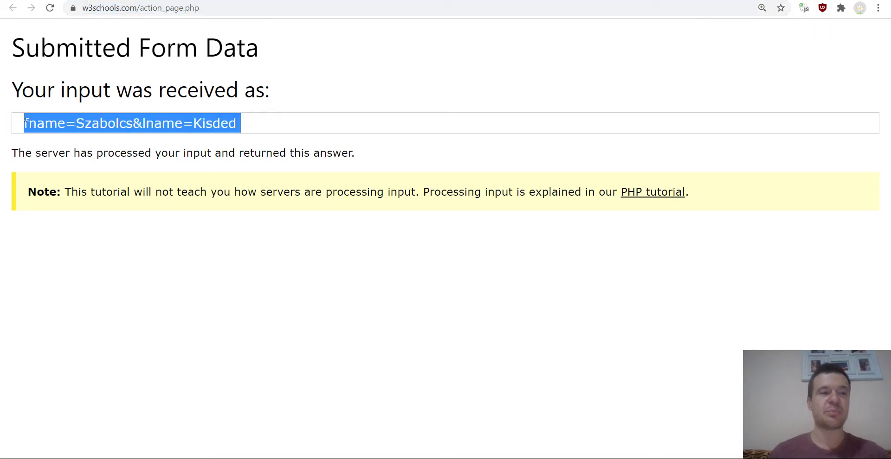
pyautogui.hotkey('ctrl', 'shift', 'Tab')
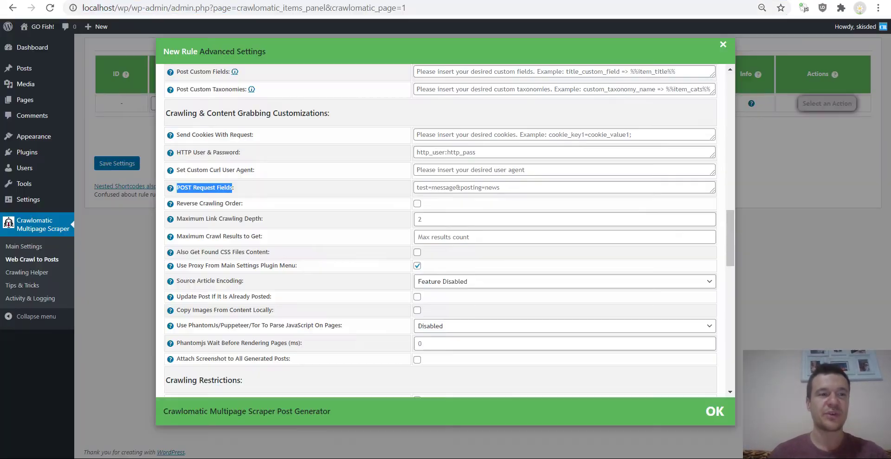
pyautogui.tripleClick(447, 187)
pyautogui.hotkey('ctrl', 'v')
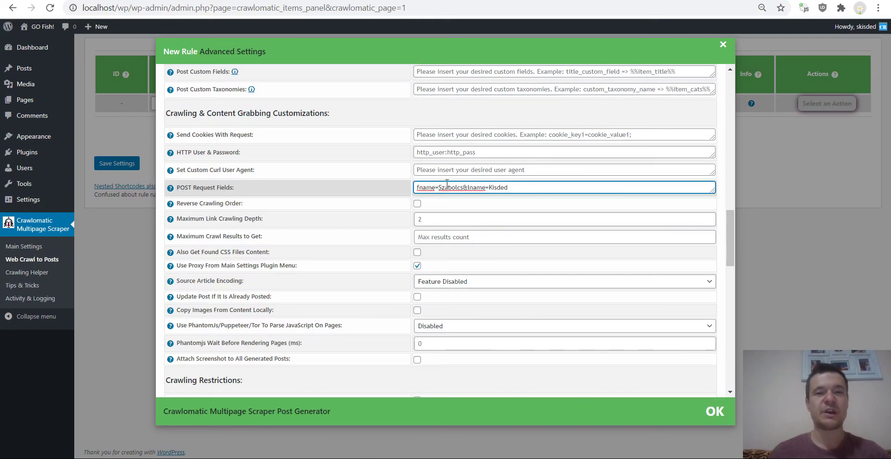
# - Examine the parameter names, values and & separator in the rule's POST Request Fields string
pyautogui.click(464, 188)
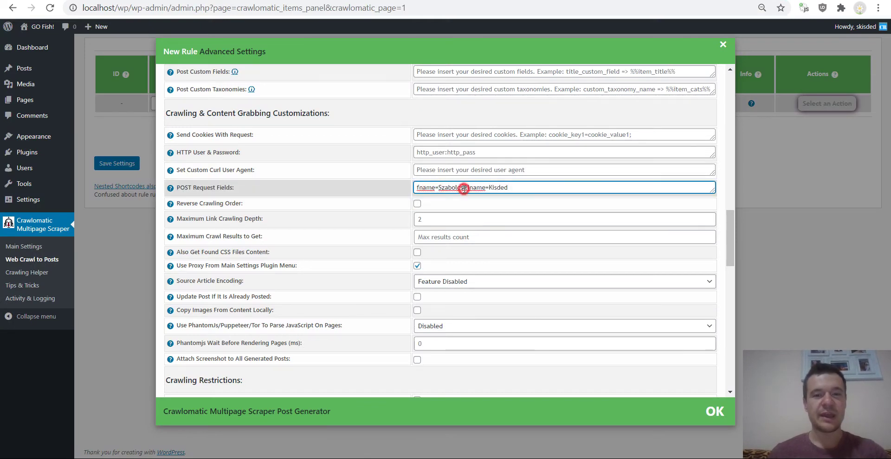
pyautogui.doubleClick(420, 188)
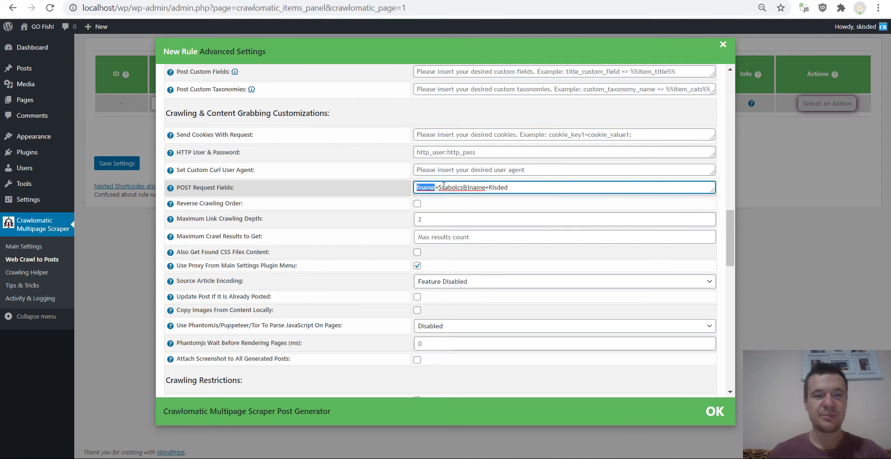
pyautogui.moveTo(438, 187); pyautogui.dragTo(457, 186)
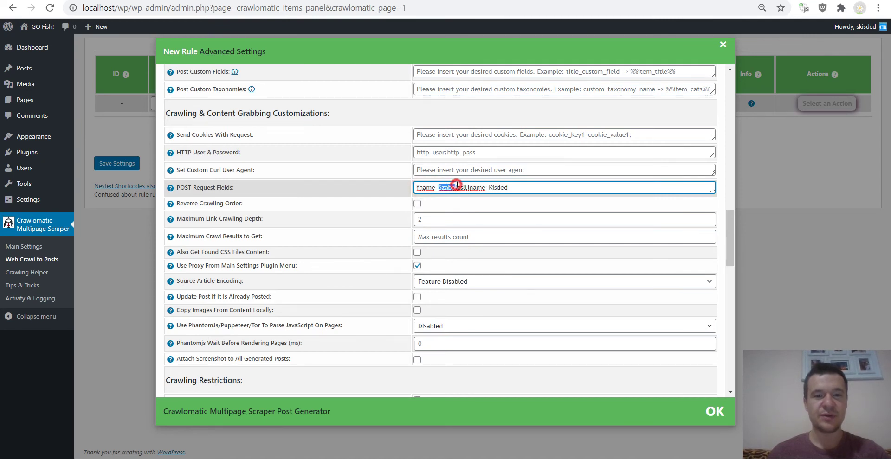
pyautogui.click(463, 188)
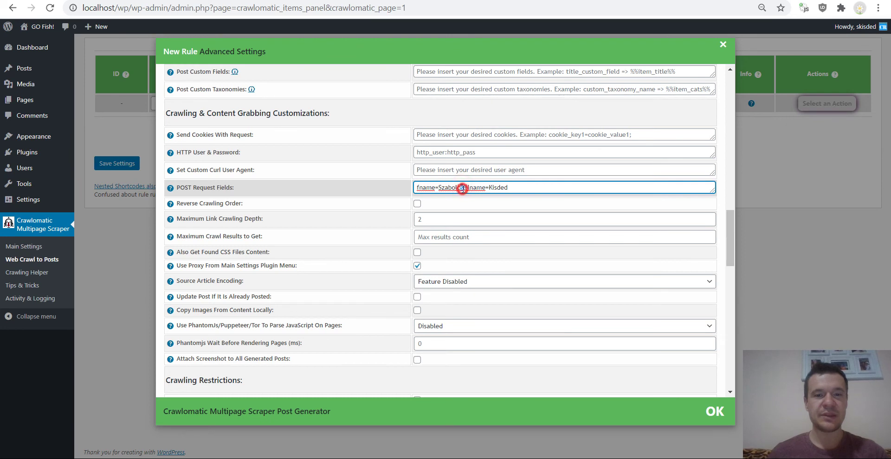
pyautogui.moveTo(463, 188); pyautogui.dragTo(507, 188)
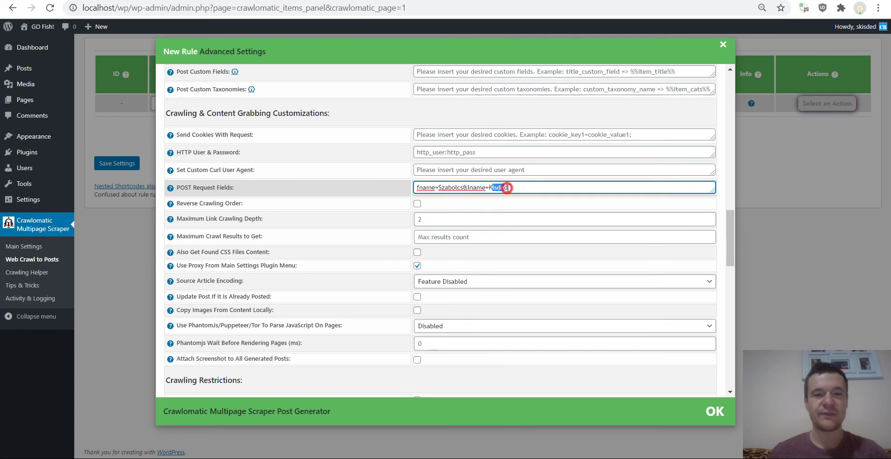
# - Try appending a third parameter, &test=, to the end of the POST Request Fields string
pyautogui.click(507, 187)
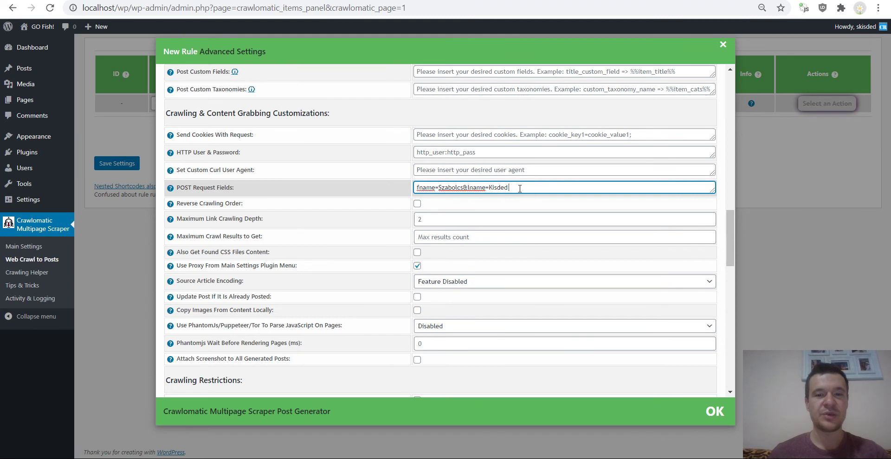
pyautogui.write('&')
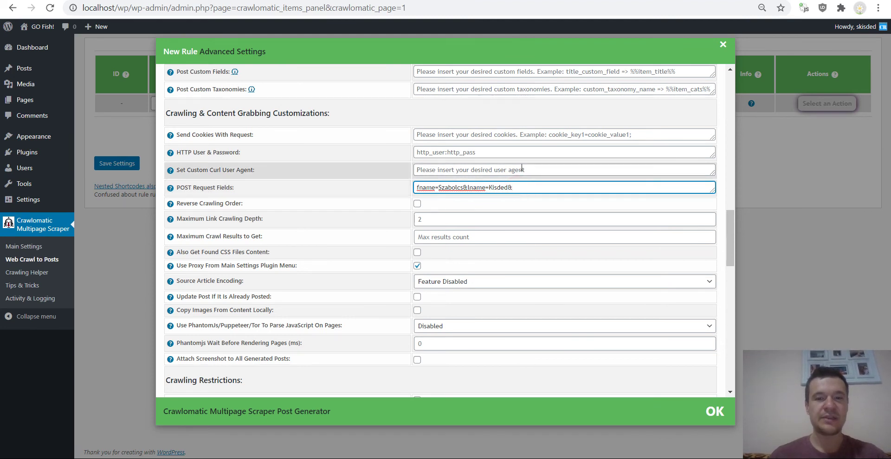
pyautogui.write('test=')
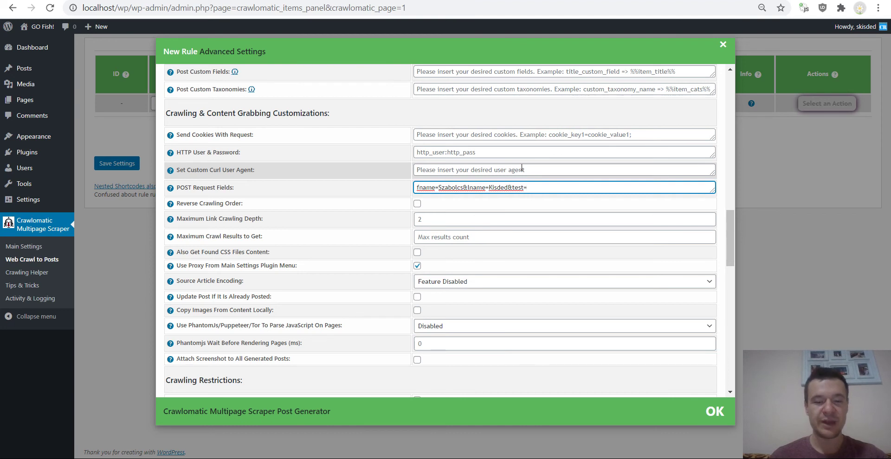
pyautogui.write('pe')
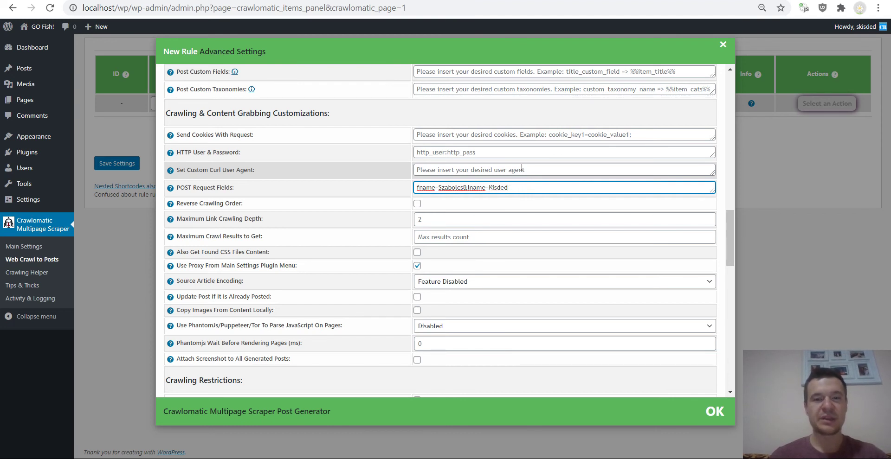
# - Change the POST Request Fields values so the string reads fname=Crawlomatic&lname=plugin
pyautogui.doubleClick(452, 188)
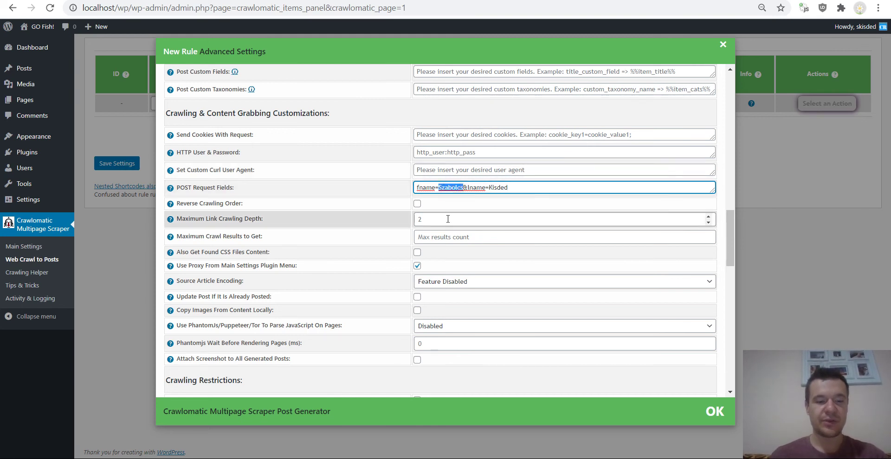
pyautogui.write('Crawlom')
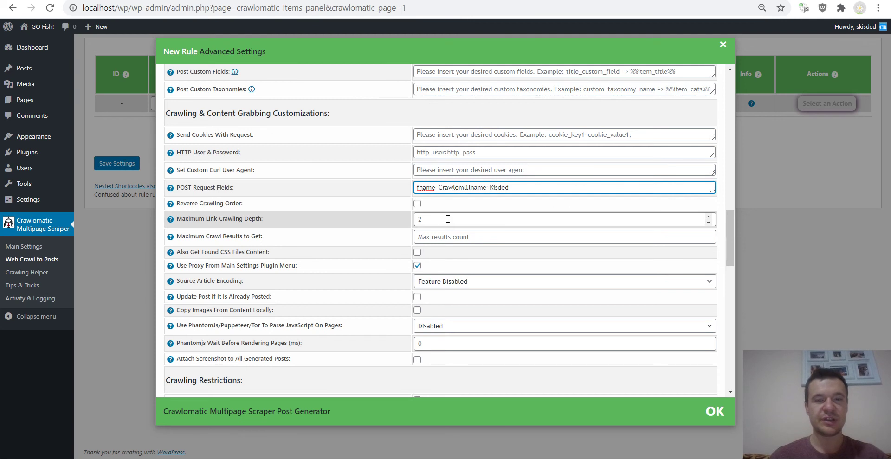
pyautogui.write('atic')
pyautogui.doubleClick(509, 187)
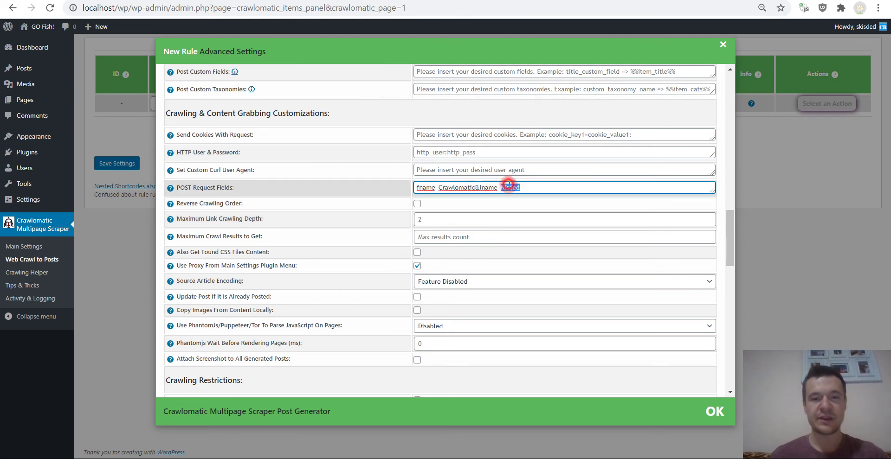
pyautogui.write('plugin')
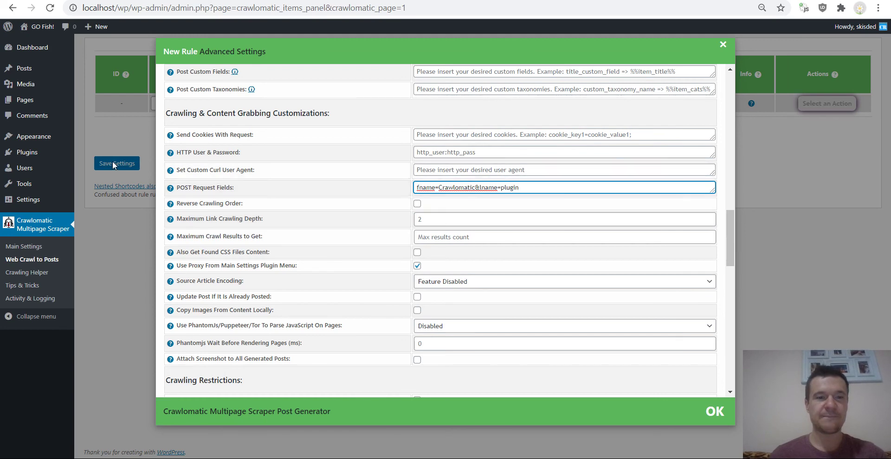
# - Close the new rule's advanced settings and save the rule
pyautogui.moveTo(183, 173)
pyautogui.scroll(8, 183, 173)
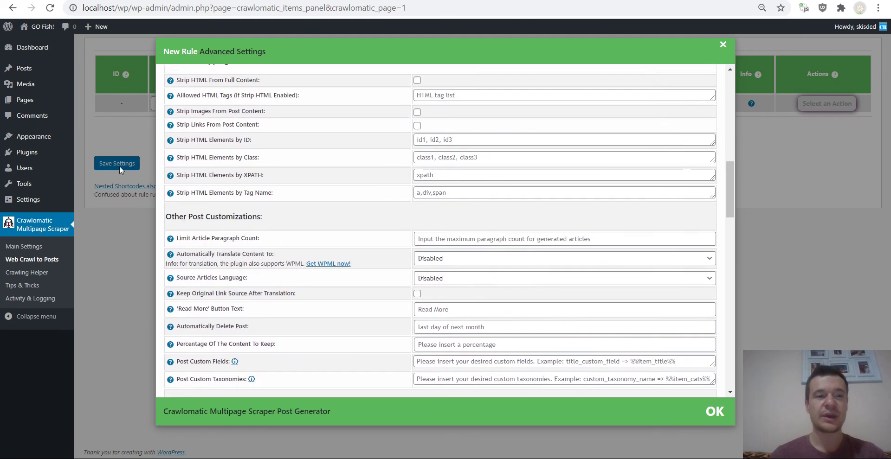
pyautogui.click(118, 165)
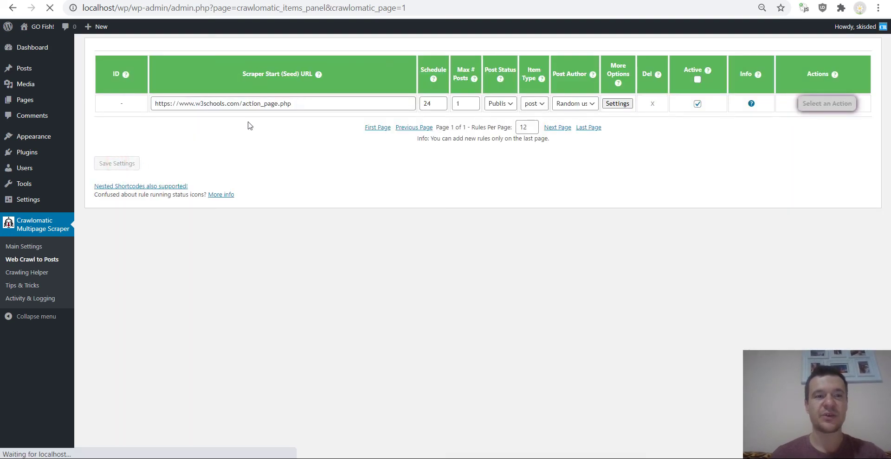
# - Check the POST Request Fields in the saved rule's advanced settings and close them
pyautogui.click(618, 104)
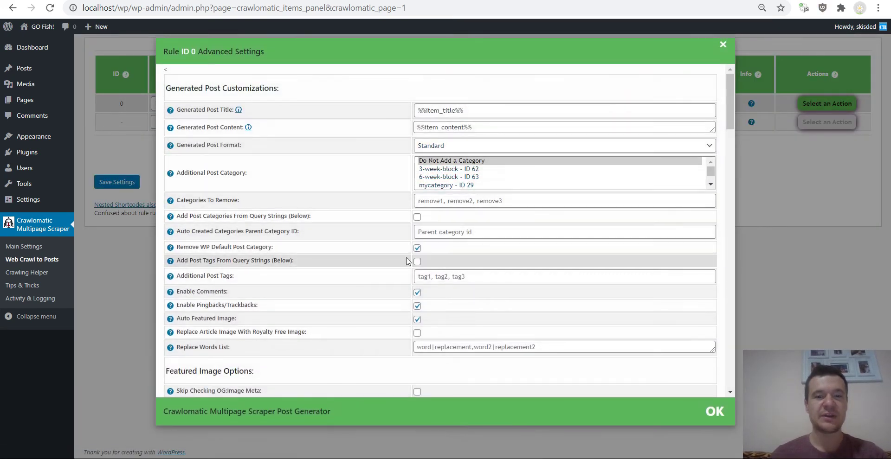
pyautogui.scroll(-15, 407, 261)
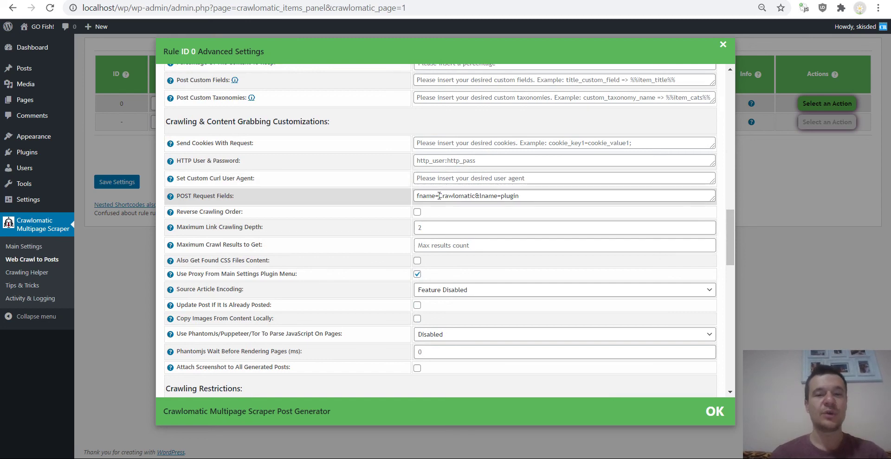
pyautogui.click(795, 189)
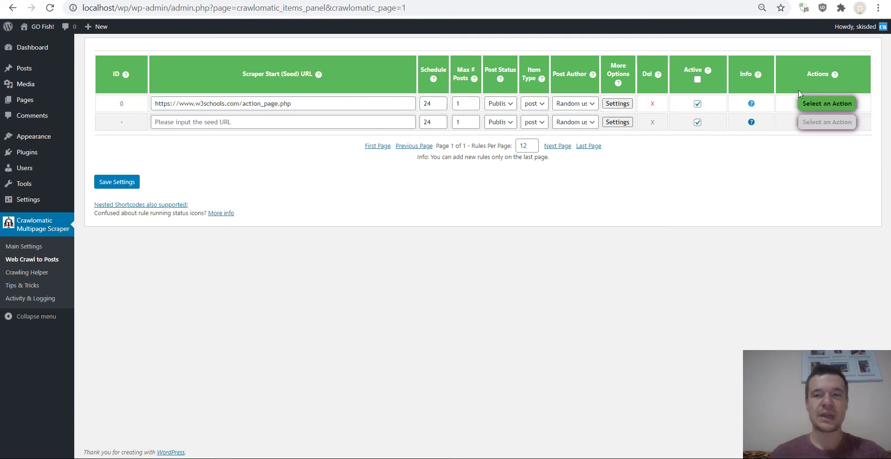
# - View the existing posts on the site's front page and return to the Crawlomatic rules
pyautogui.moveTo(37, 27)
pyautogui.click(37, 47)
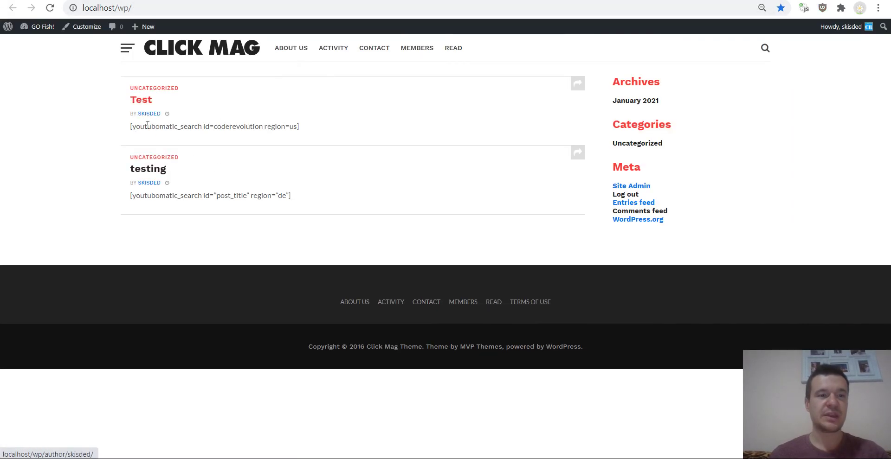
pyautogui.hotkey('alt', 'Left')
# - Run the saved w3schools scraping rule immediately and confirm the run
pyautogui.click(818, 108)
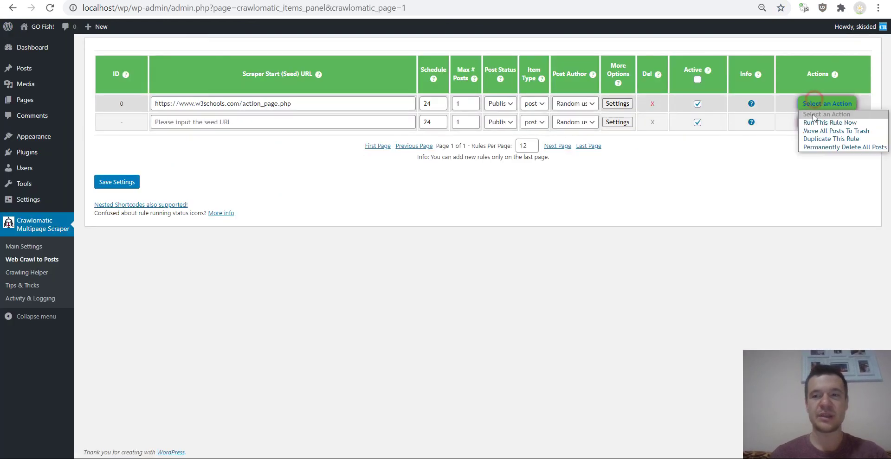
pyautogui.click(826, 115)
pyautogui.click(518, 78)
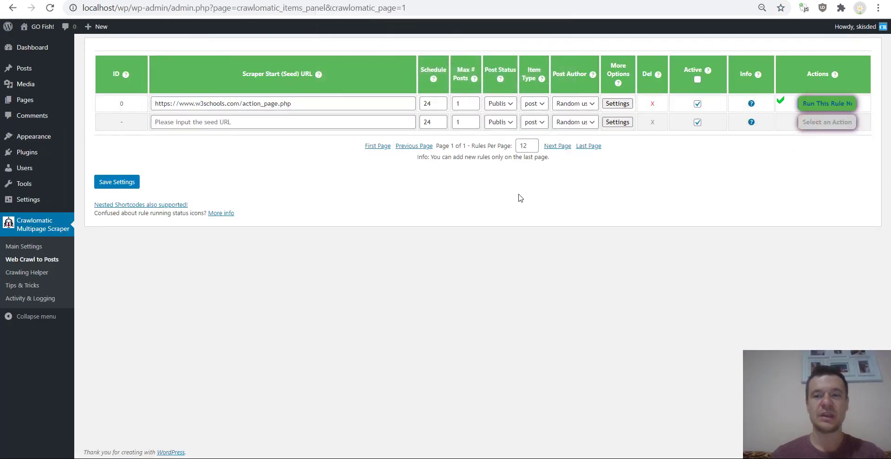
# - Open the generated Forms action page post from the site's front page and examine its received input string
pyautogui.hotkey('alt', 'Right')
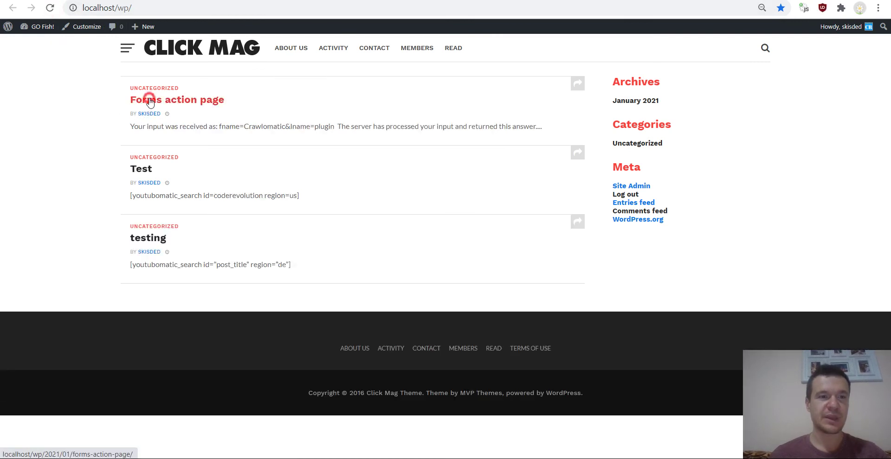
pyautogui.click(148, 98)
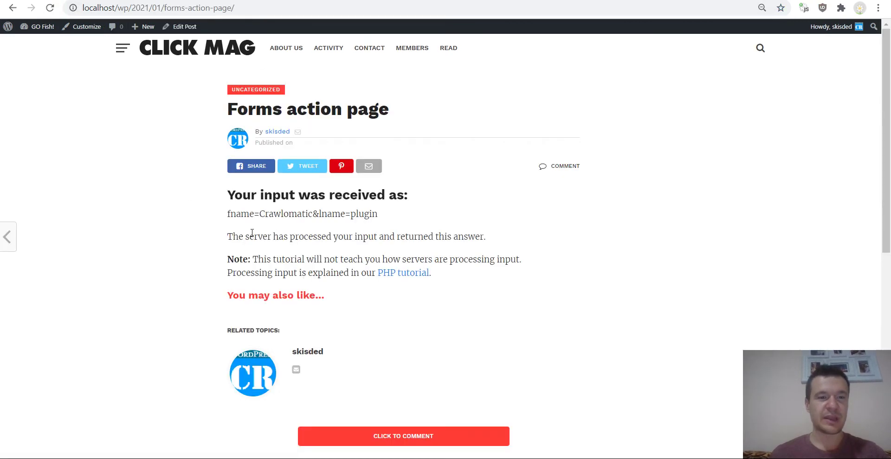
pyautogui.moveTo(228, 215); pyautogui.dragTo(379, 212)
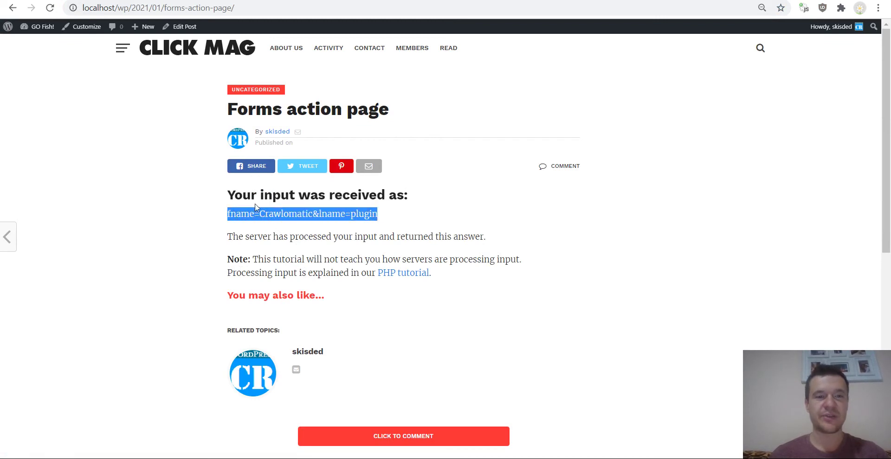
# - Compare the fname and lname values in the generated post with the data on the original w3schools result page
pyautogui.hotkey('ctrl', 'shift', 'Tab')
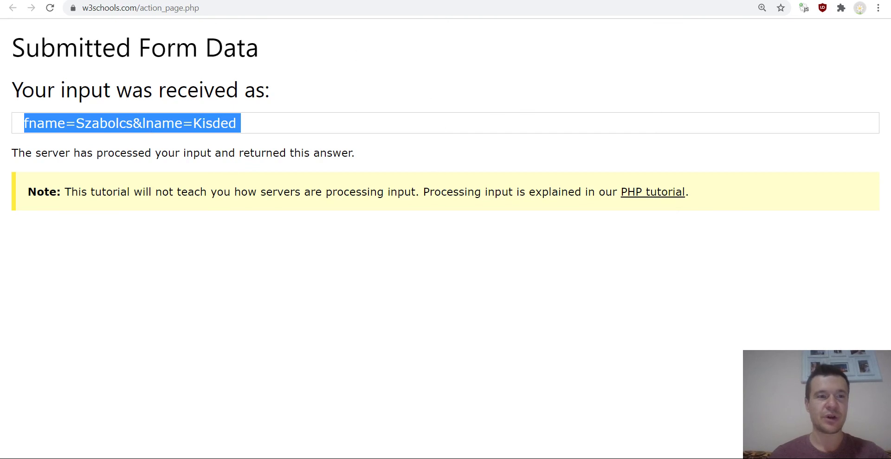
pyautogui.hotkey('ctrl', 'shift', 'Tab')
pyautogui.hotkey('ctrl', 'shift', 'Tab')
pyautogui.click(230, 214)
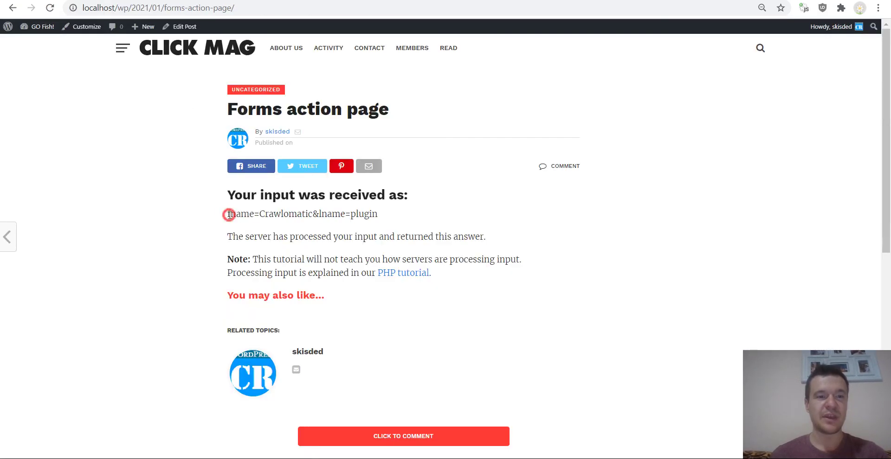
pyautogui.moveTo(259, 214); pyautogui.dragTo(378, 213)
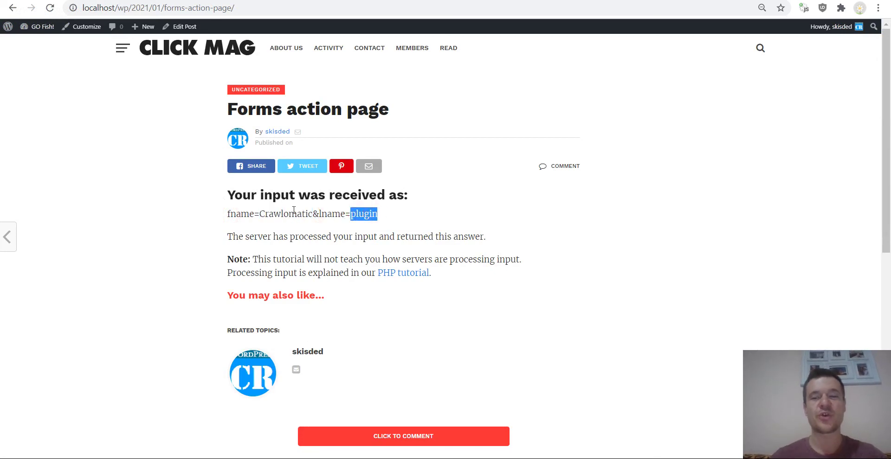